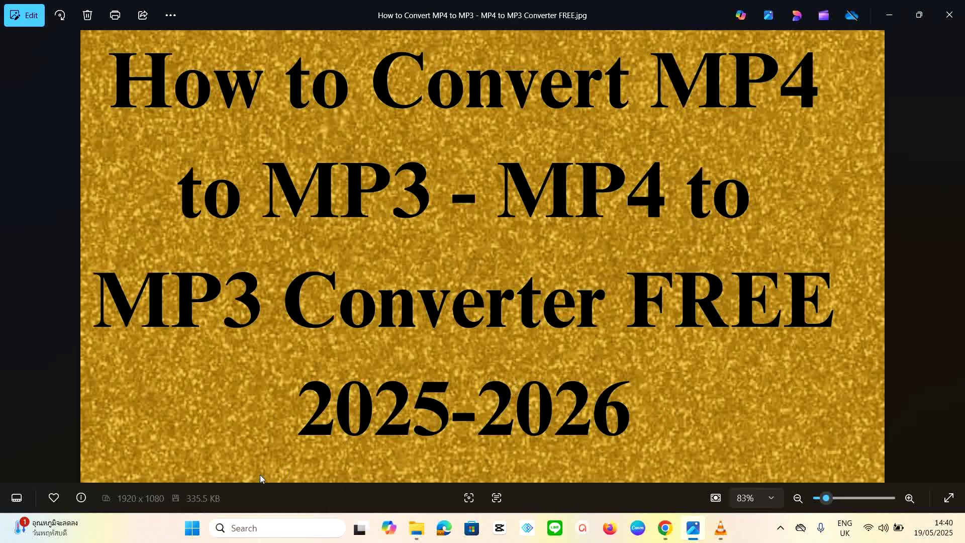
Step: Search the Start menu for 'VLC' and launch VLC media player
left_click(193, 531)
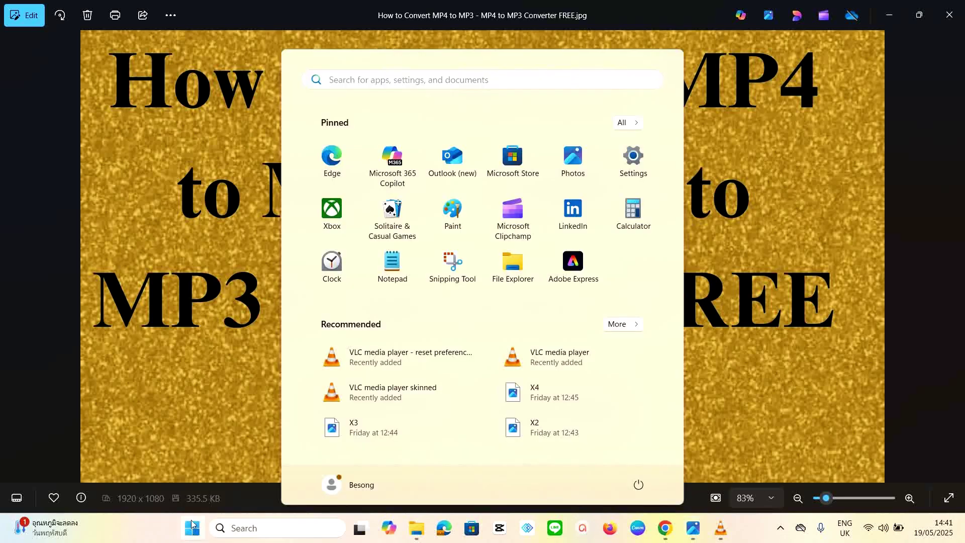
left_click(396, 79)
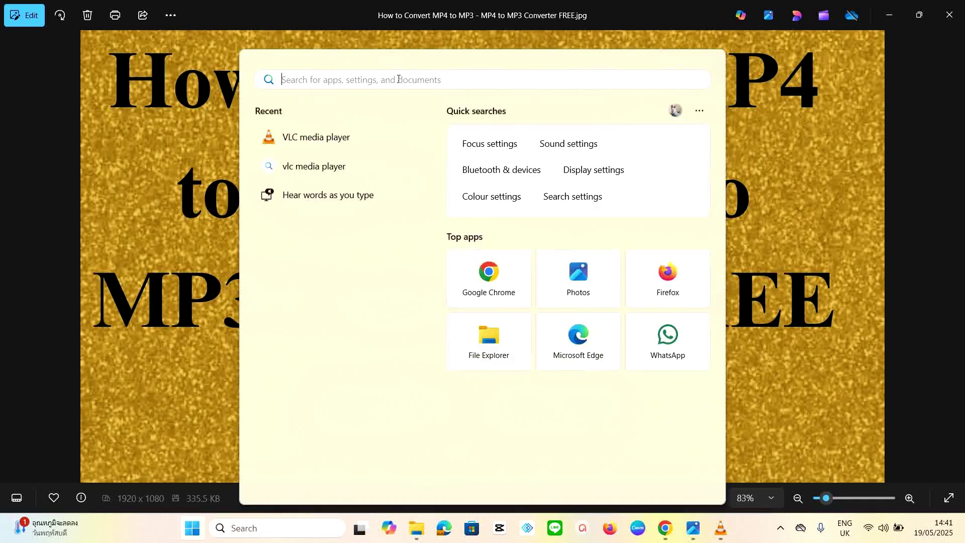
type("VL")
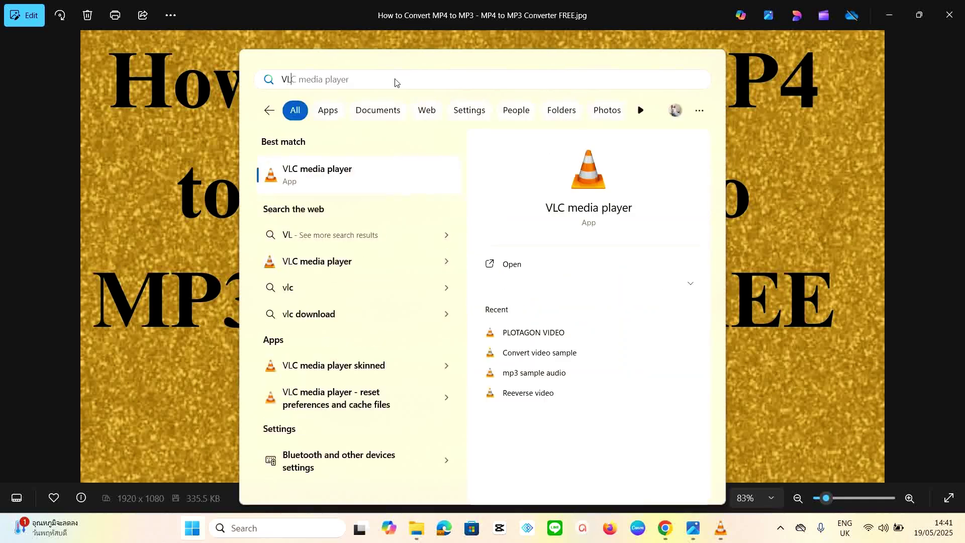
type("C")
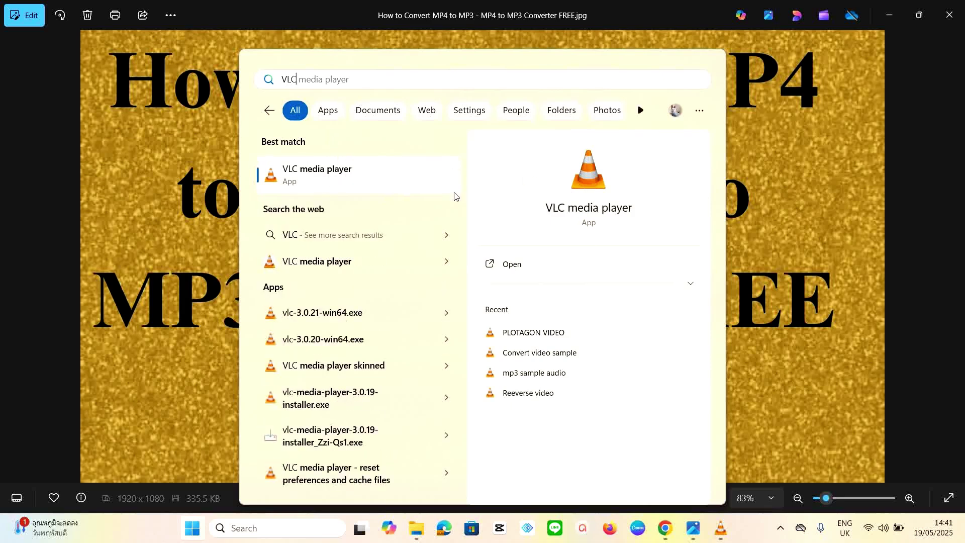
left_click(356, 175)
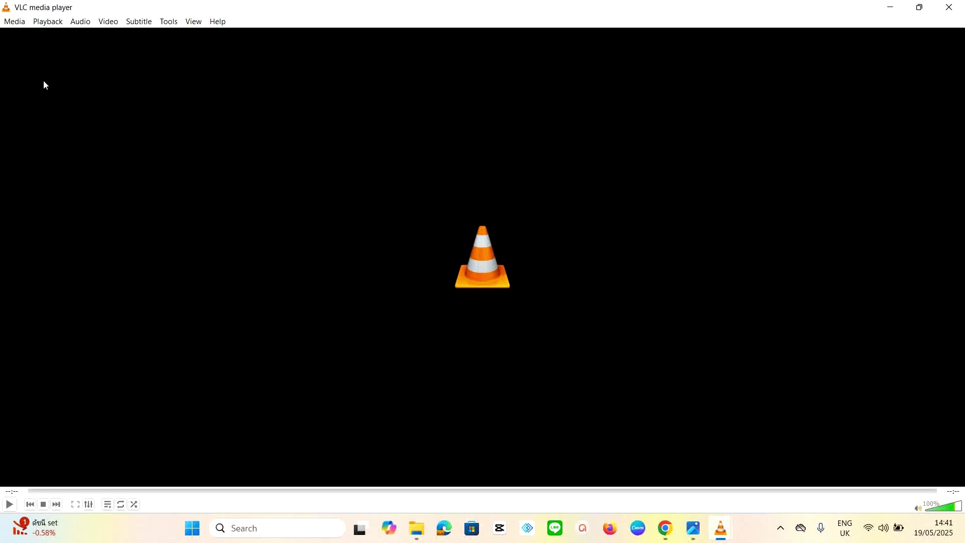
Step: In Media > Convert / Save, add PLOTAGON VIDEO from Documents as the source file
left_click(15, 22)
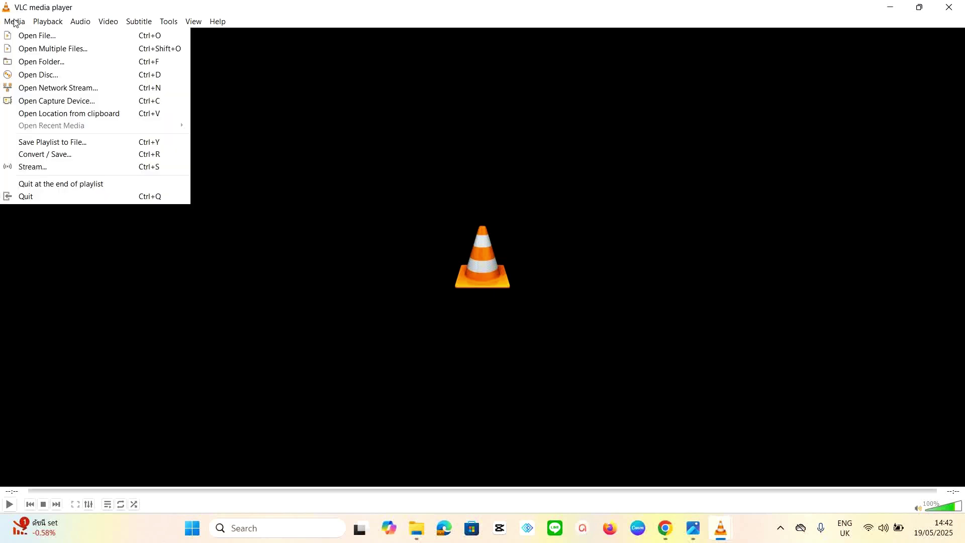
left_click(32, 156)
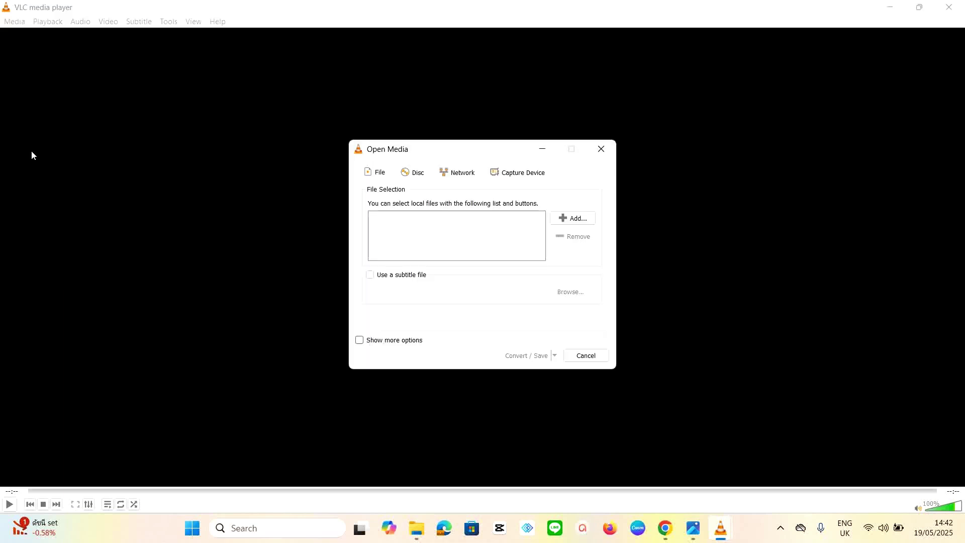
left_click(572, 222)
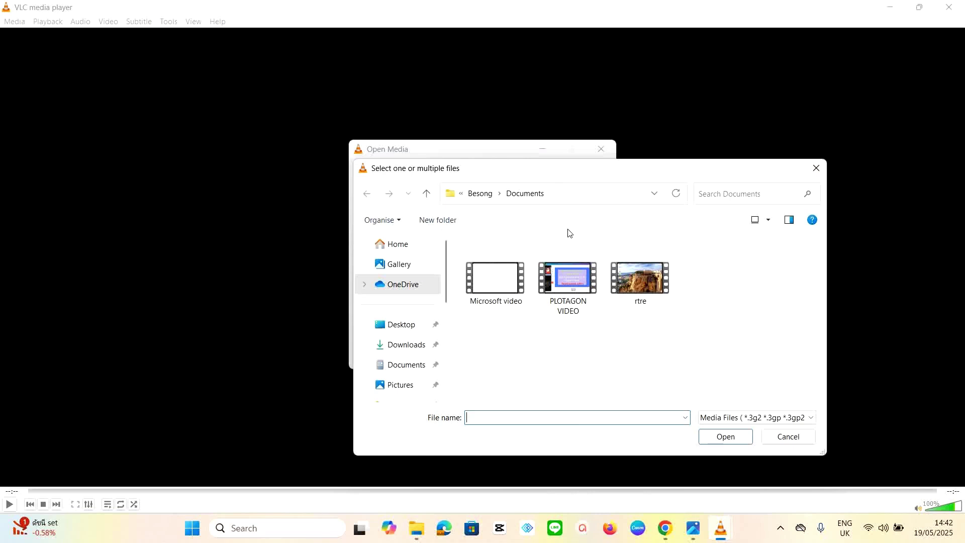
left_click(571, 281)
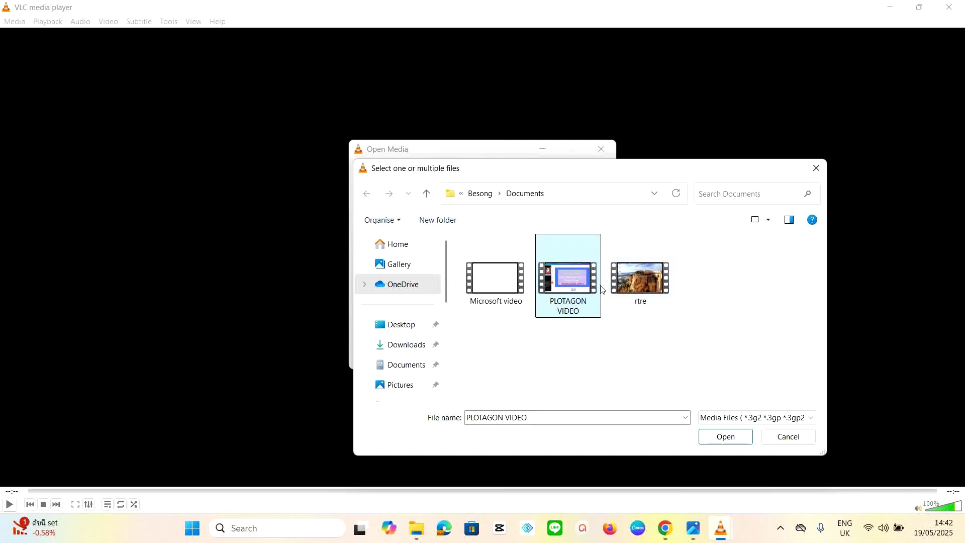
left_click(714, 437)
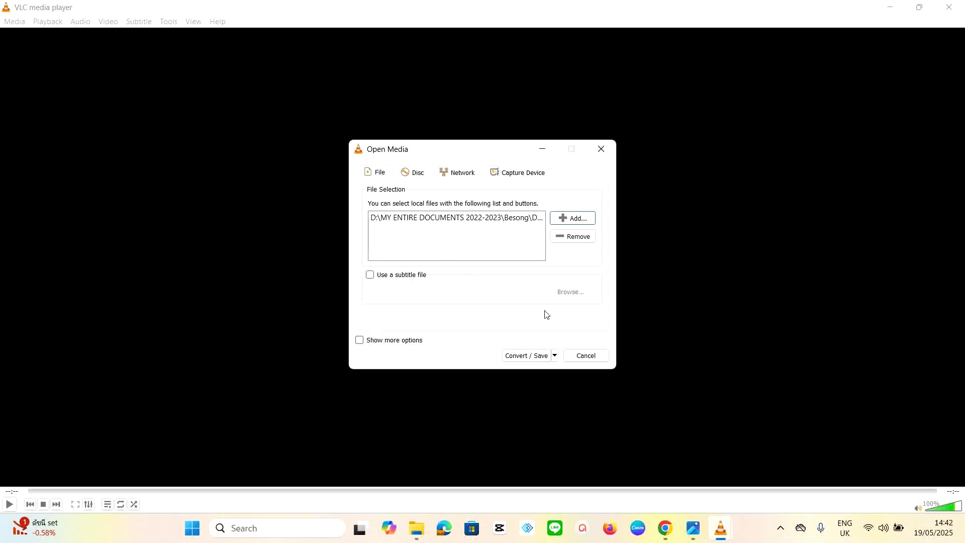
Step: Choose the Audio - MP3 output profile for converting PLOTAGON VIDEO.avi
left_click(525, 358)
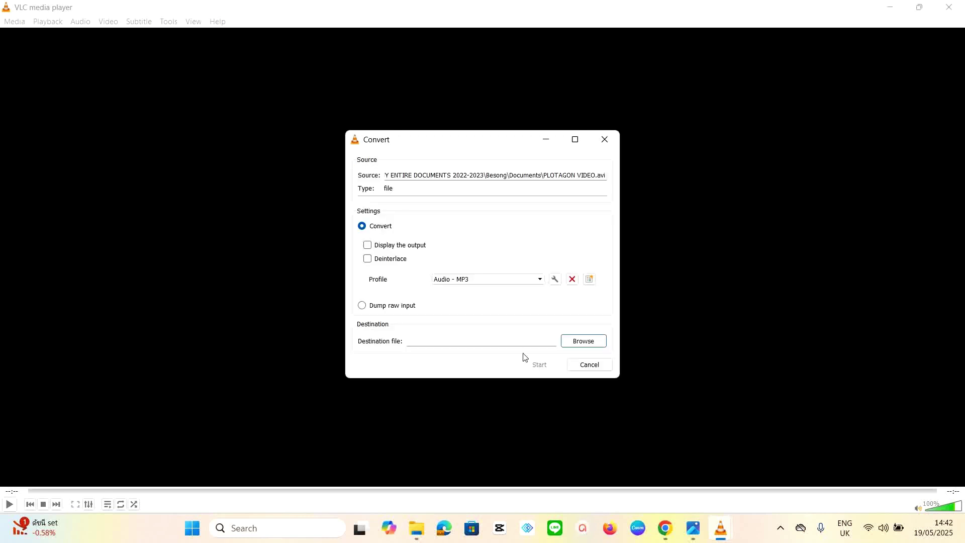
left_click(541, 280)
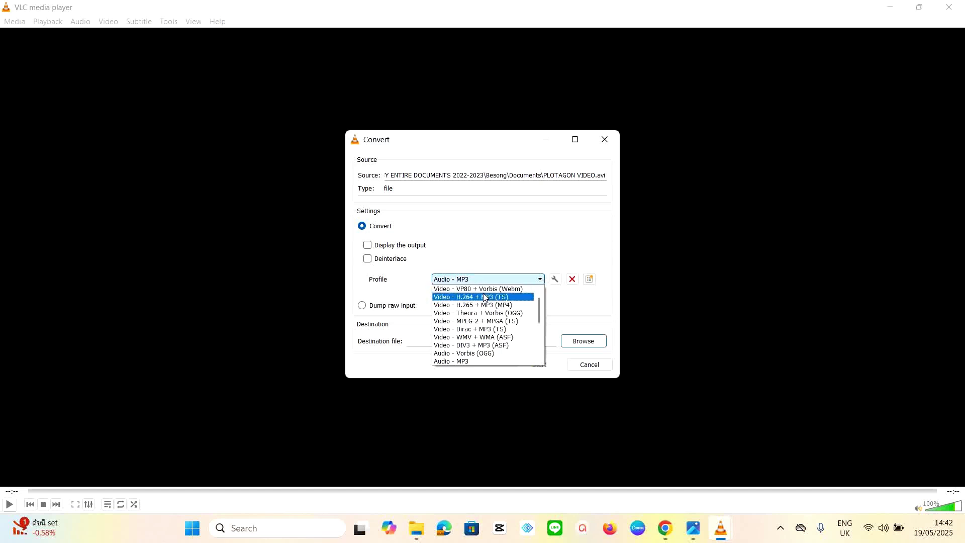
scroll(456, 294, "down", 1)
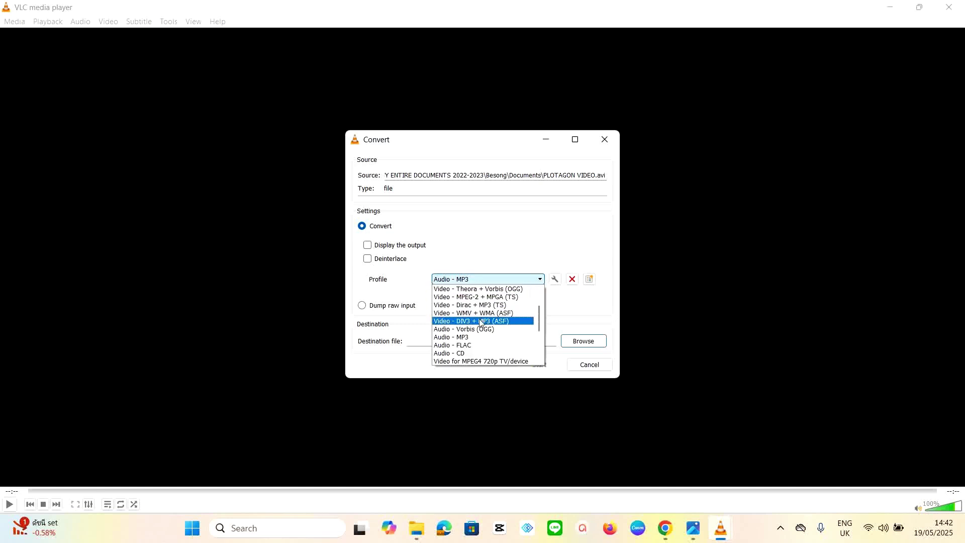
scroll(465, 317, "down", 1)
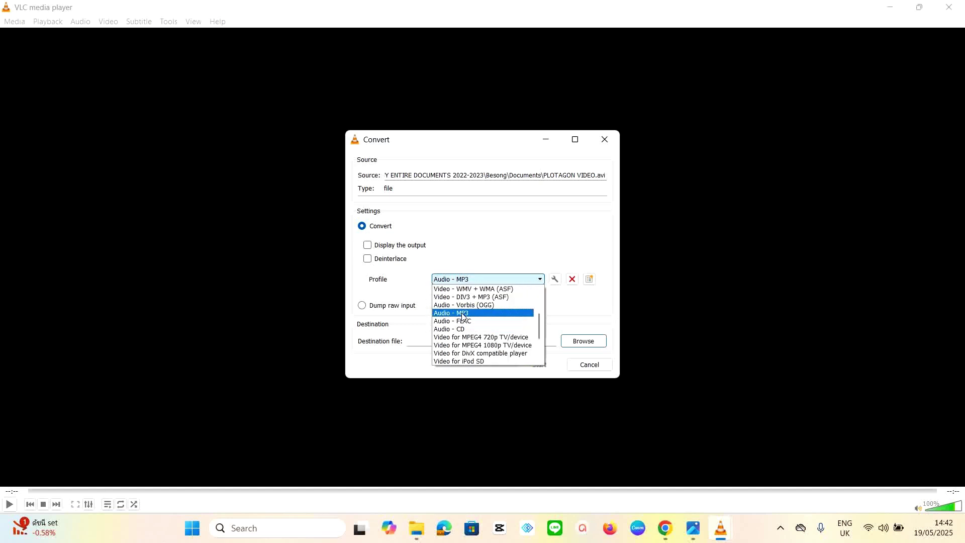
left_click(463, 313)
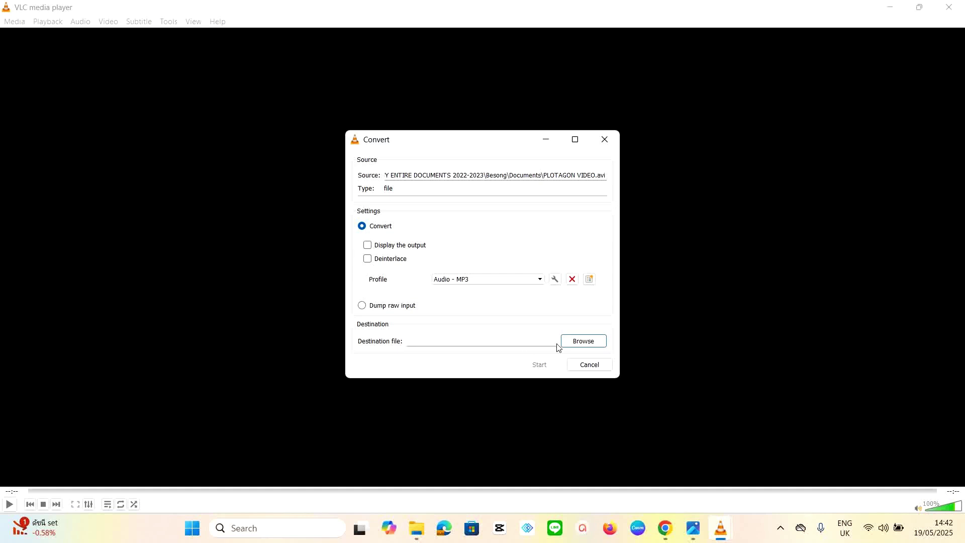
Step: Set the destination file to PLOTAGON VIDEO in the Desktop's MECA 1111 folder
left_click(584, 342)
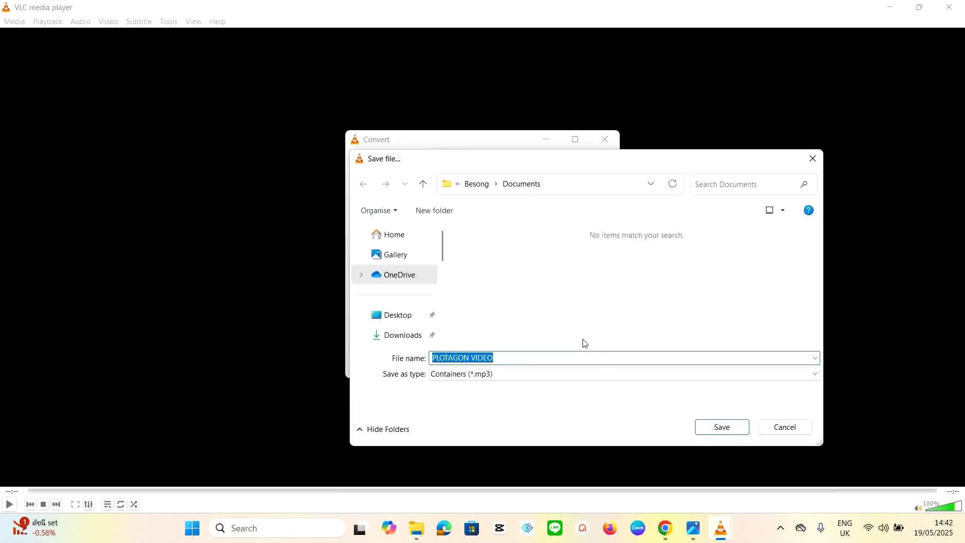
left_click(405, 315)
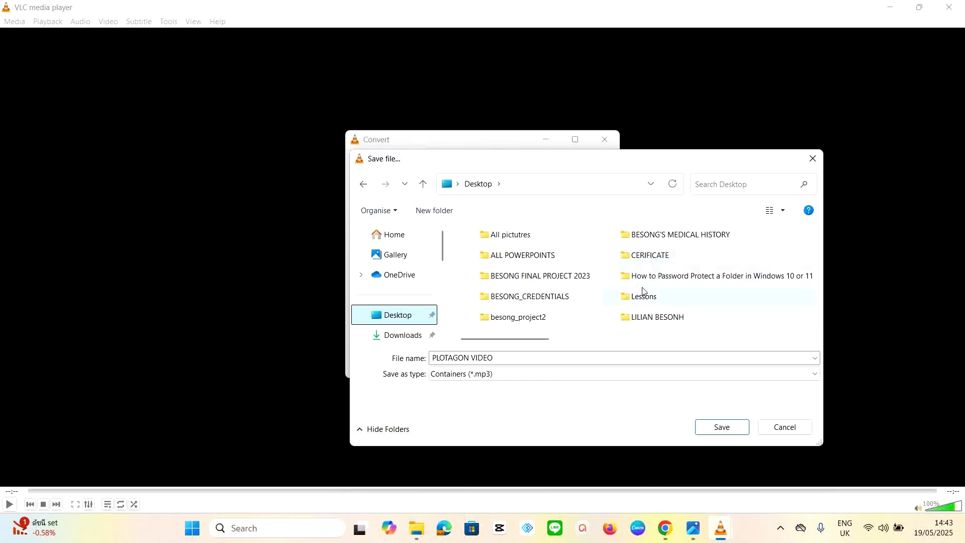
scroll(641, 289, "right", 3)
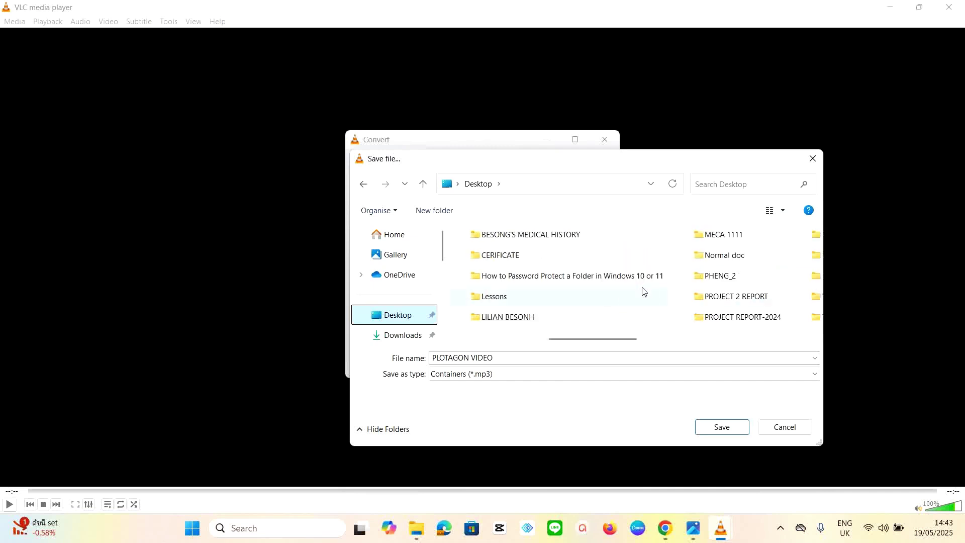
left_click(719, 237)
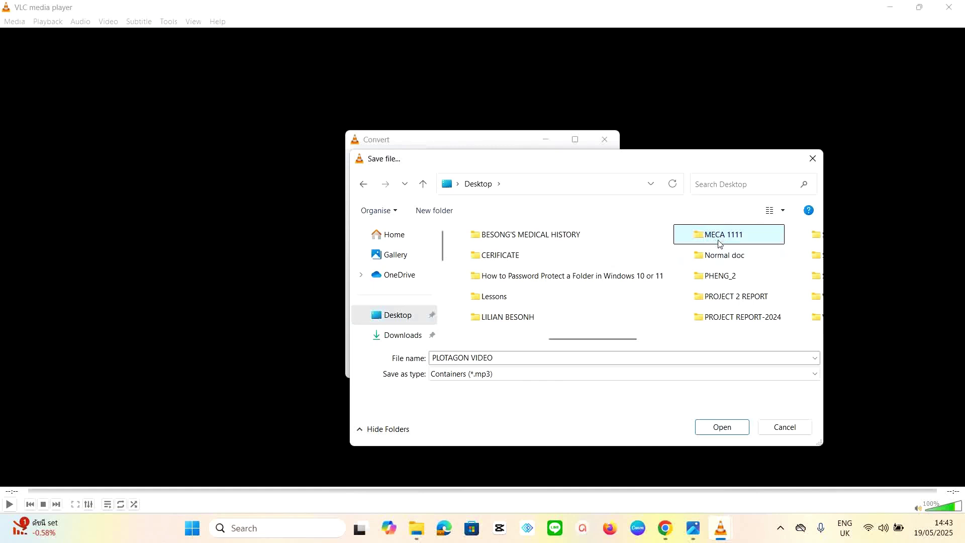
left_click(723, 426)
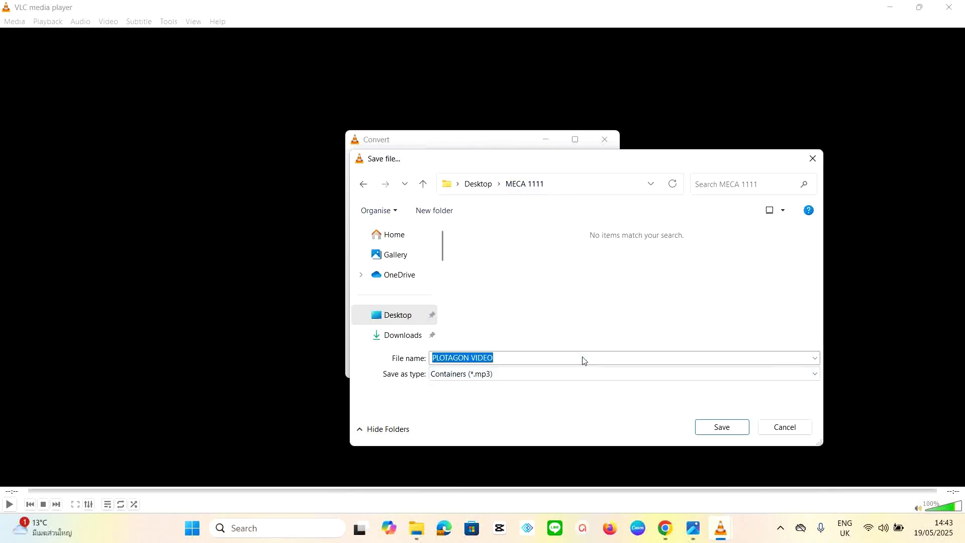
left_click(725, 431)
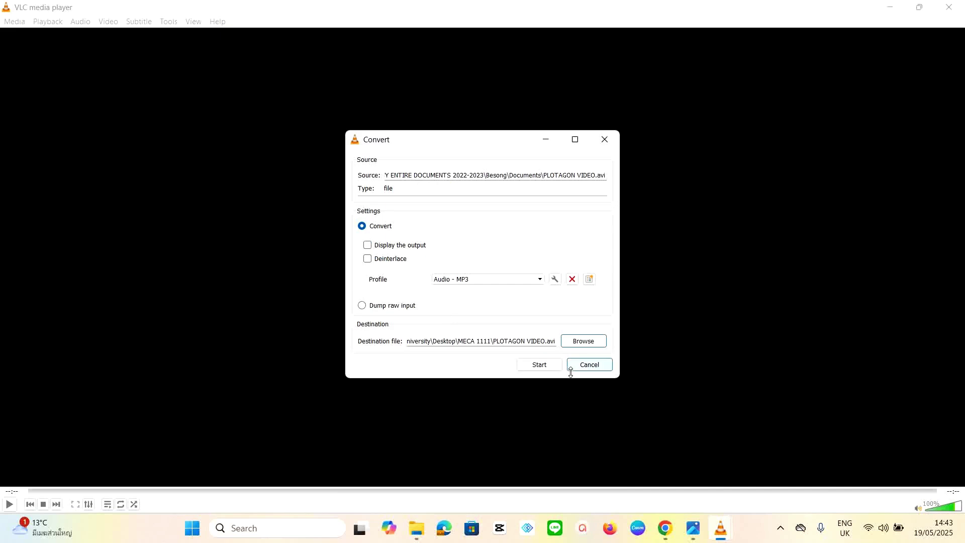
Step: Start the MP3 conversion and check its progress from the VLC taskbar preview
left_click(538, 364)
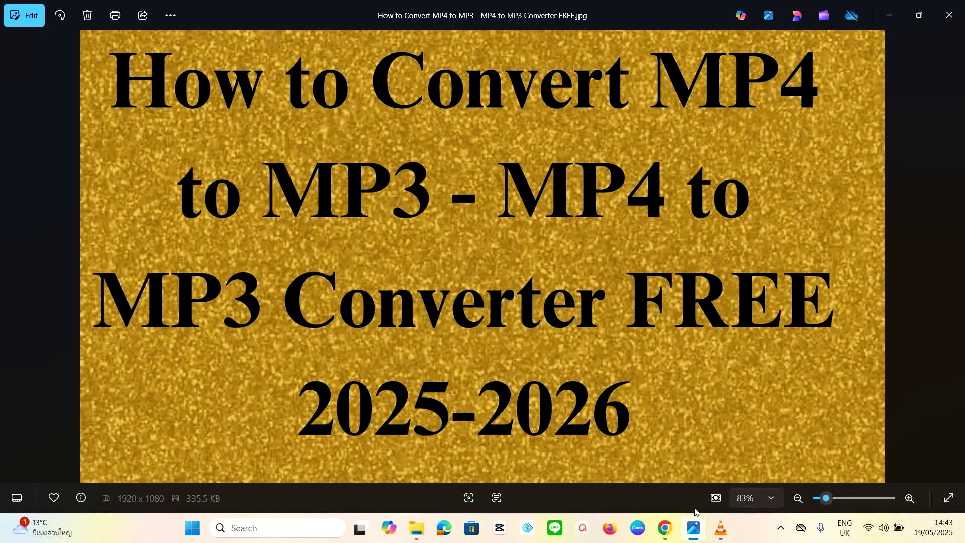
mouse_move(720, 527)
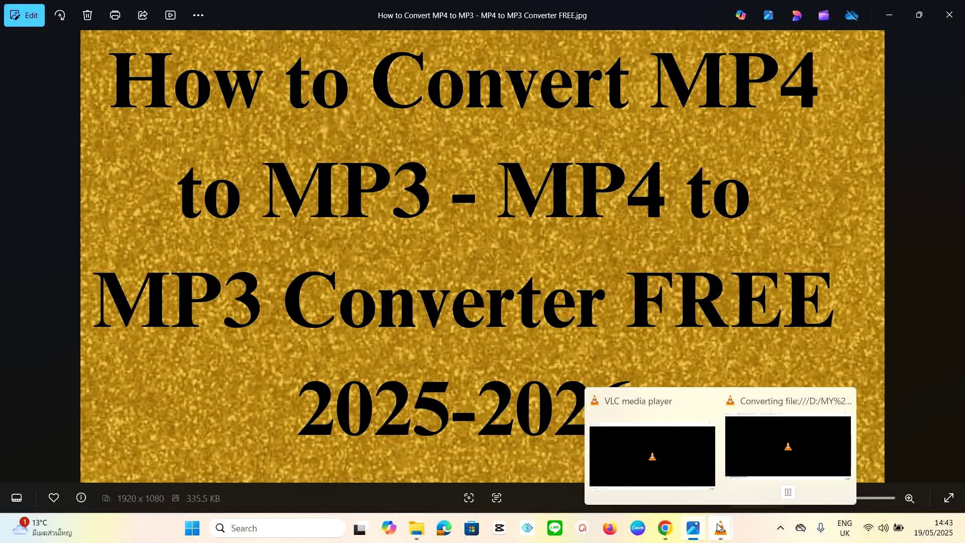
mouse_move(663, 456)
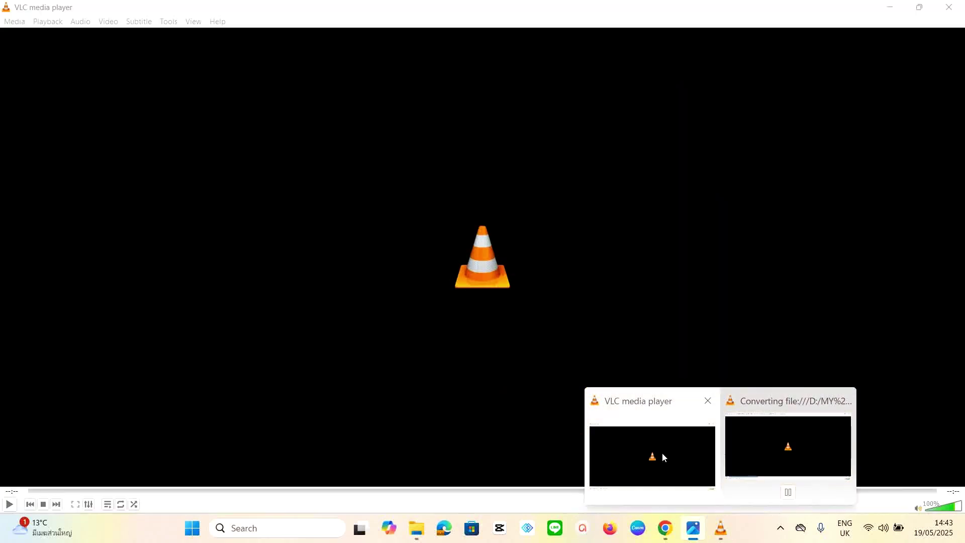
key("Escape")
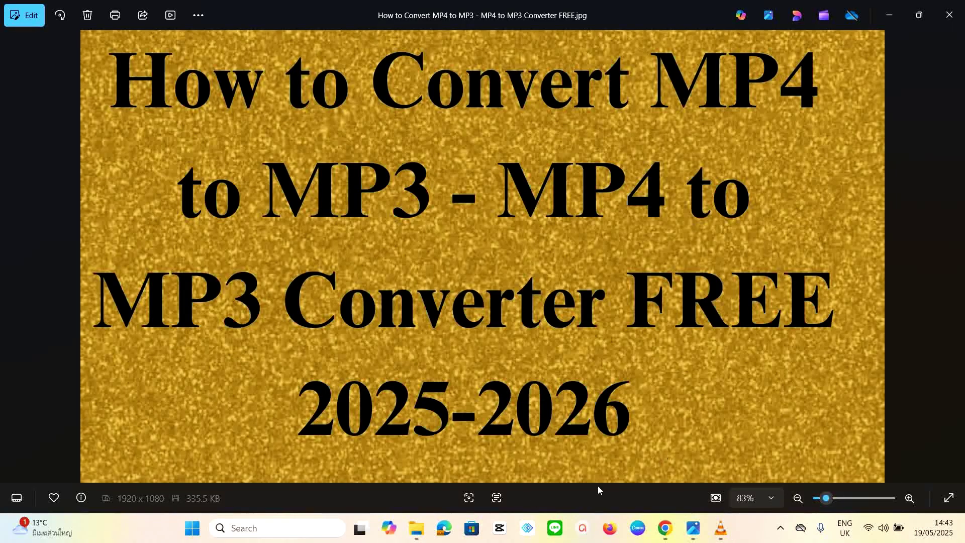
Step: Show the MECA 1111 folder and select the 8.91 MB PLOTAGON VIDEO file
left_click(425, 531)
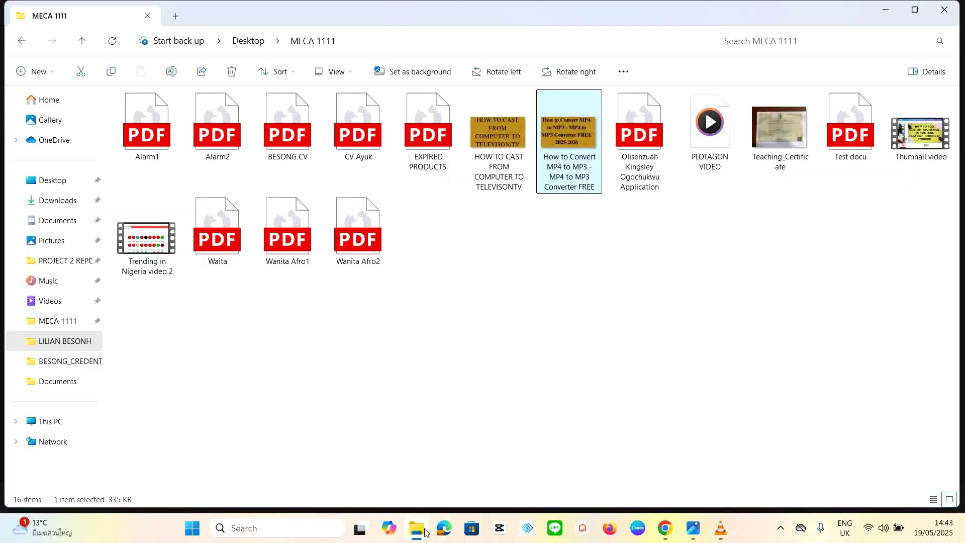
left_click(526, 325)
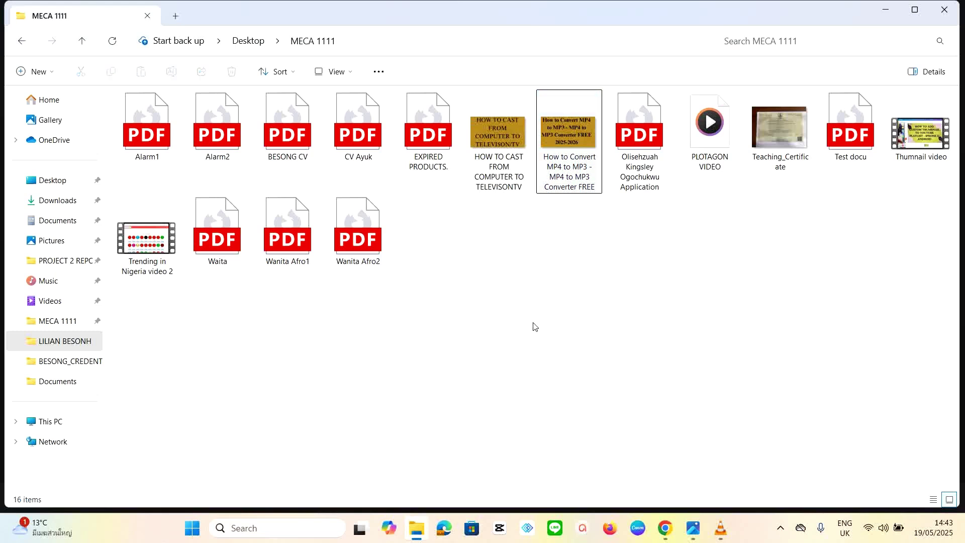
left_click(705, 138)
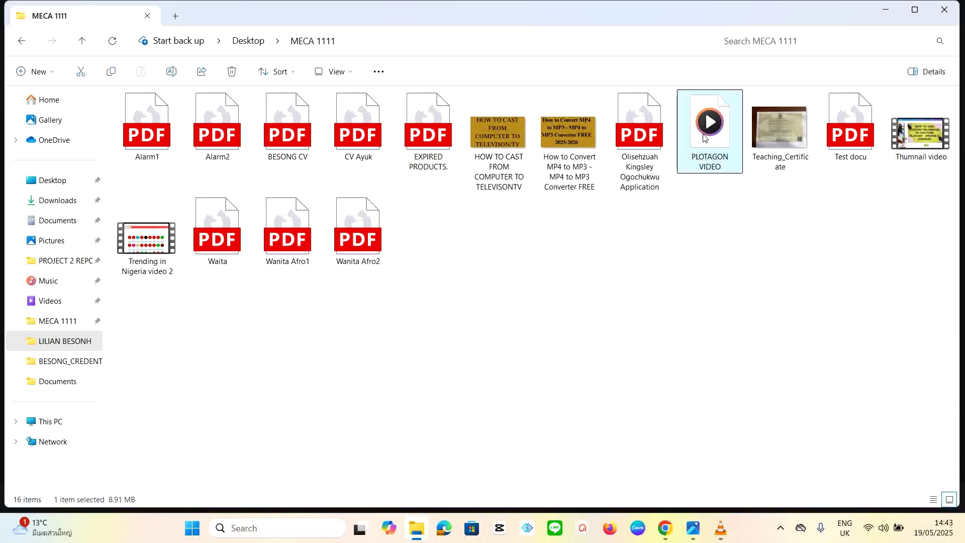
Step: Play the 9:43 PLOTAGON VIDEO audio in Media Player, pause it, and close the player
double_click(706, 139)
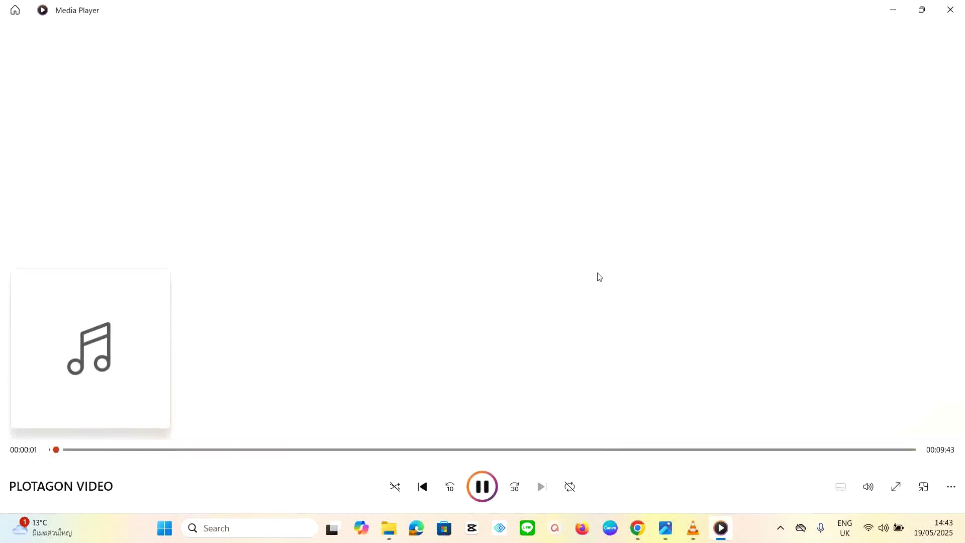
left_click(481, 486)
left_click(949, 10)
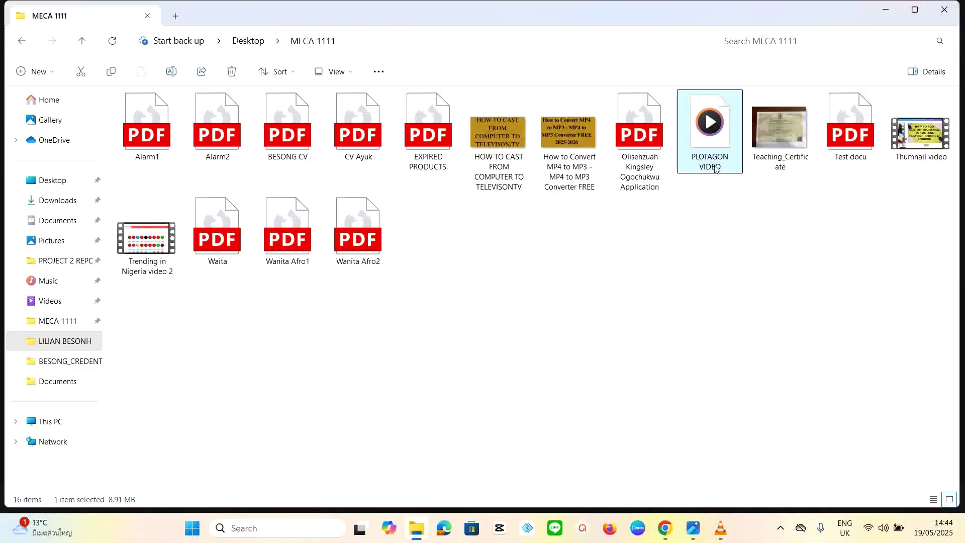
Step: Close the MECA 1111 folder window and reveal the taskbar's hidden background-app icons
left_click(944, 9)
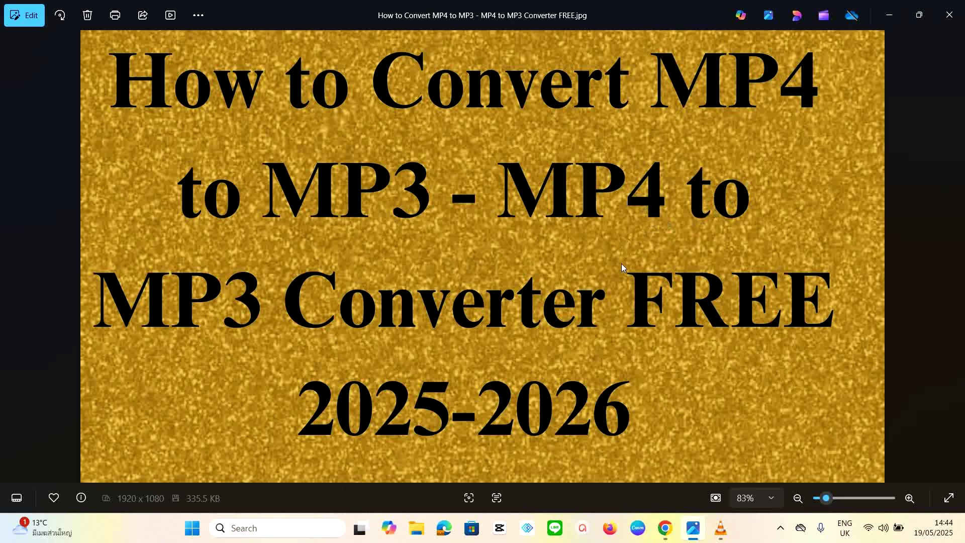
left_click(780, 530)
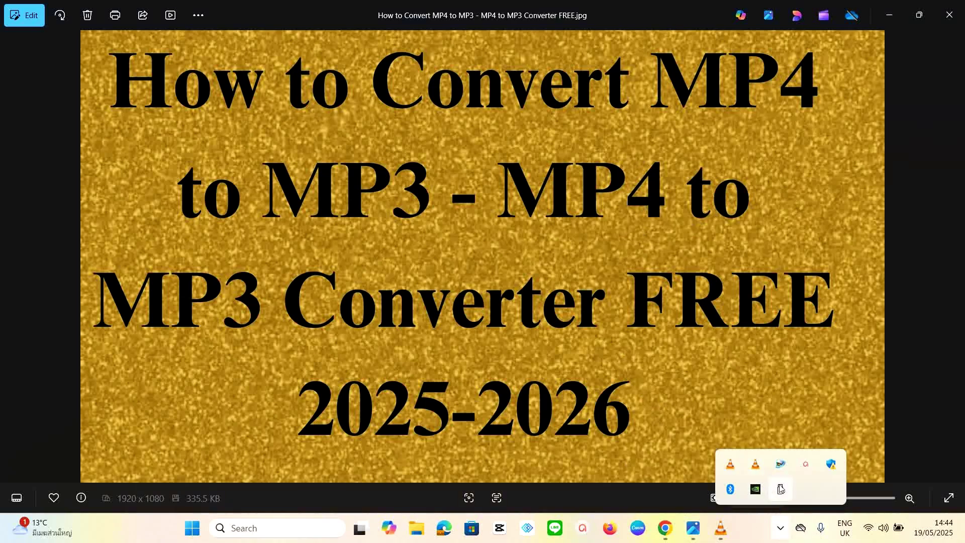